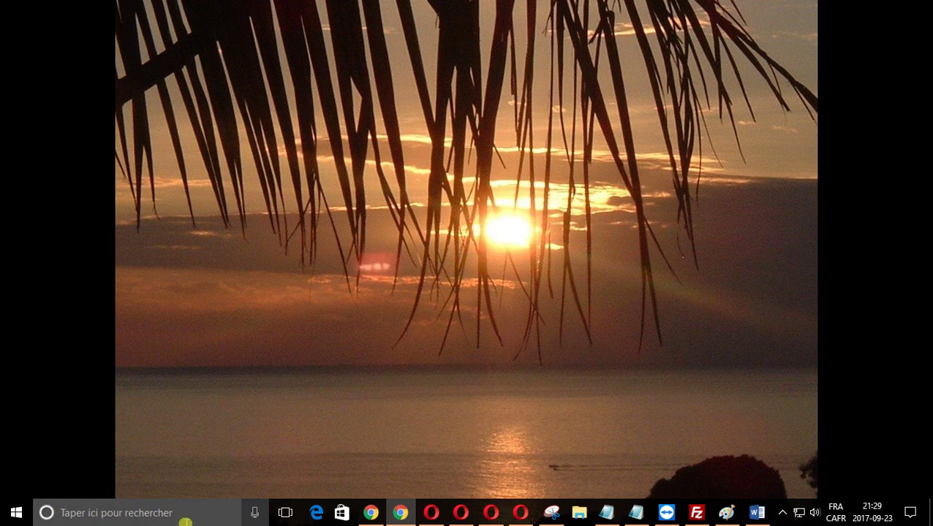
Open the Control Panel and launch Tâches planifiées from the administration tools under Système et sécurité.
{"action": "left_click", "coordinate": [116, 511]}
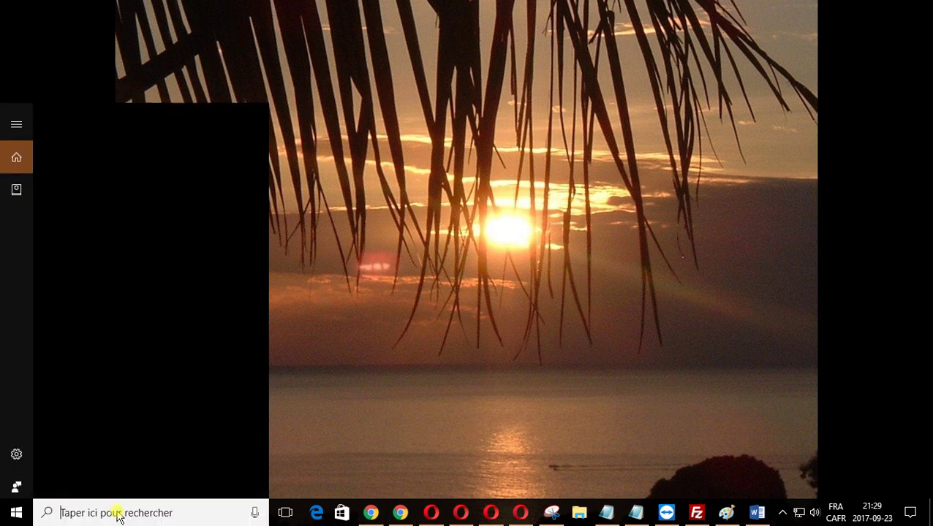
{"action": "type", "text": "panneau"}
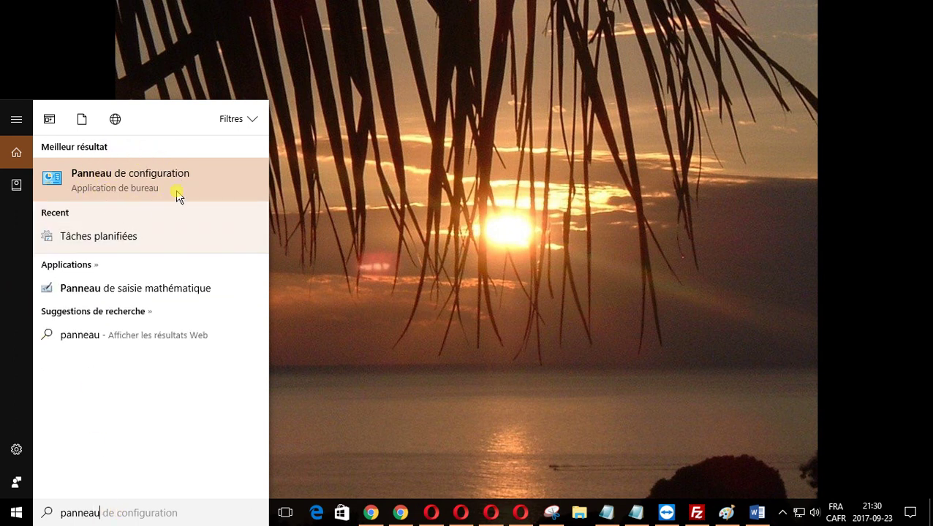
{"action": "left_click", "coordinate": [108, 182]}
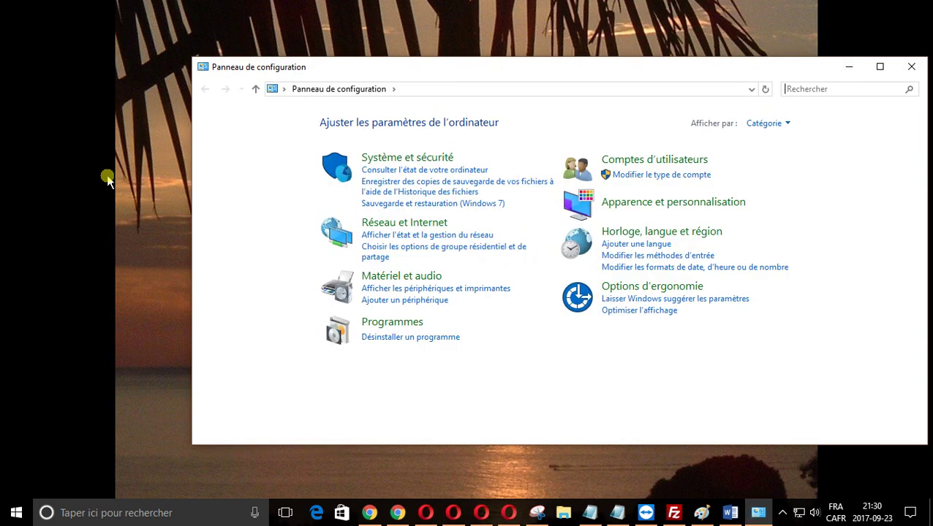
{"action": "left_click", "coordinate": [405, 157]}
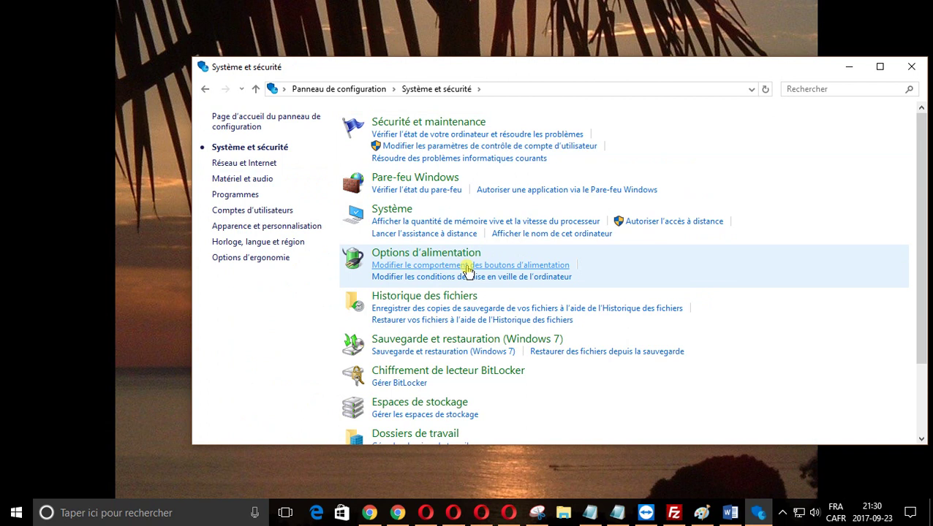
{"action": "scroll", "coordinate": [466, 270], "scroll_direction": "down", "scroll_amount": 3}
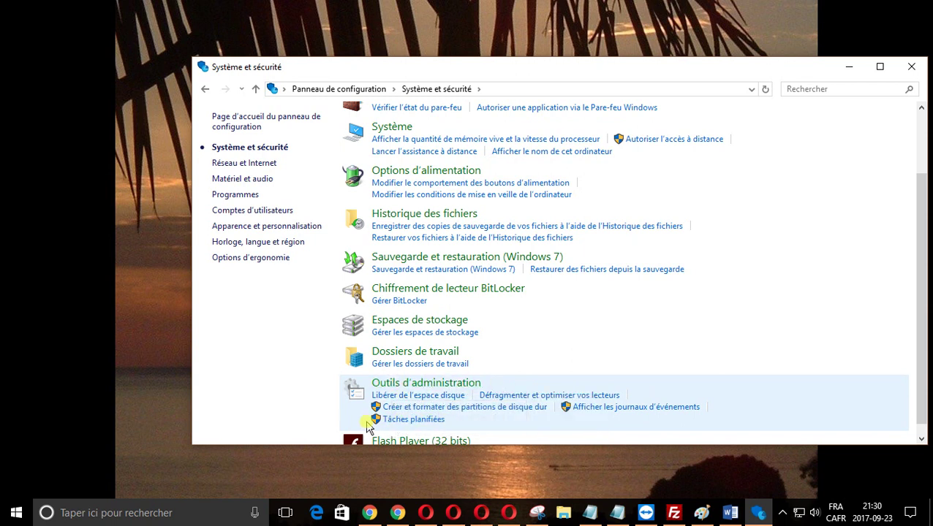
{"action": "left_click", "coordinate": [402, 423]}
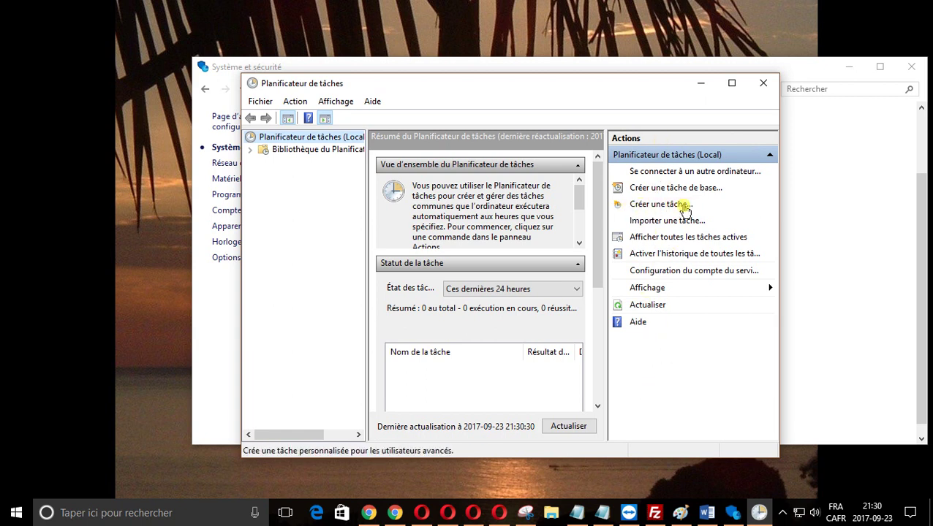
Create a task named "eteindre ordi a 1 00 du matin" and enable Exécuter avec les autorisations maximales.
{"action": "left_click", "coordinate": [655, 208]}
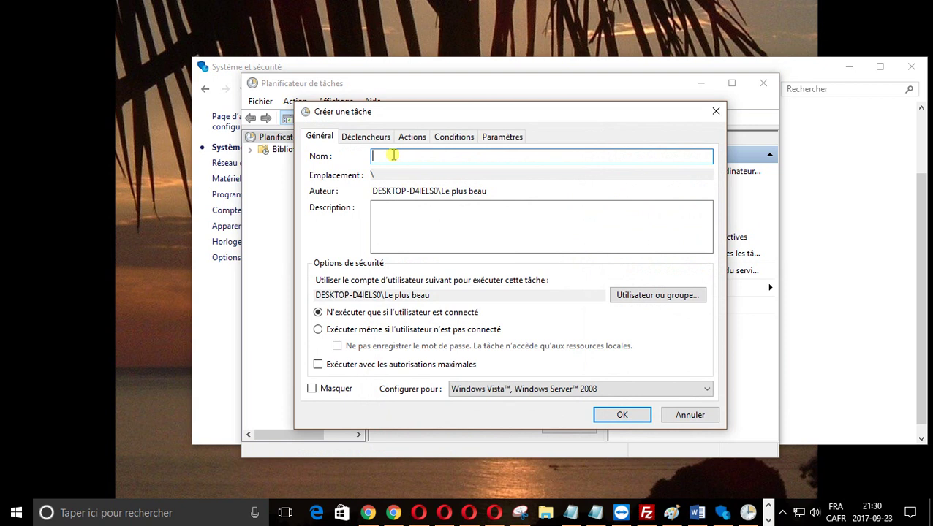
{"action": "type", "text": "eteindre ordi a 1:"}
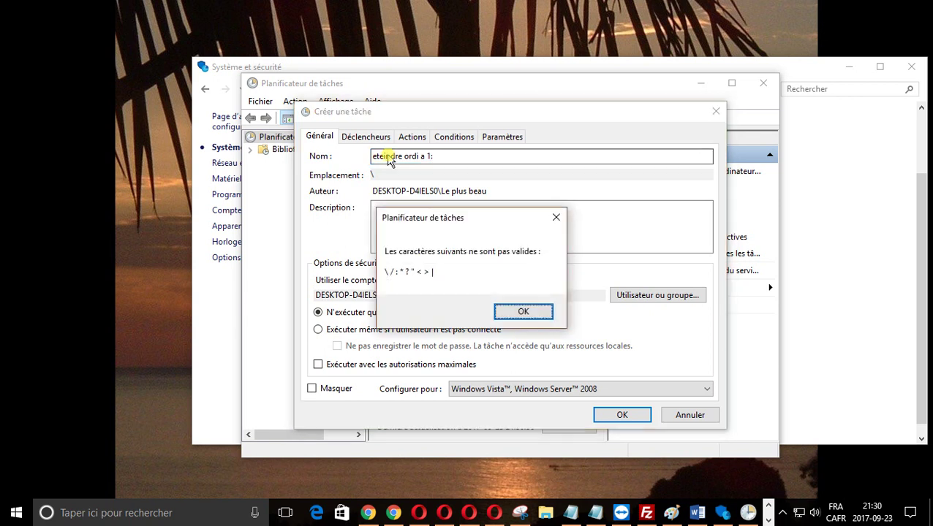
{"action": "left_click", "coordinate": [514, 313]}
{"action": "type", "text": "0"}
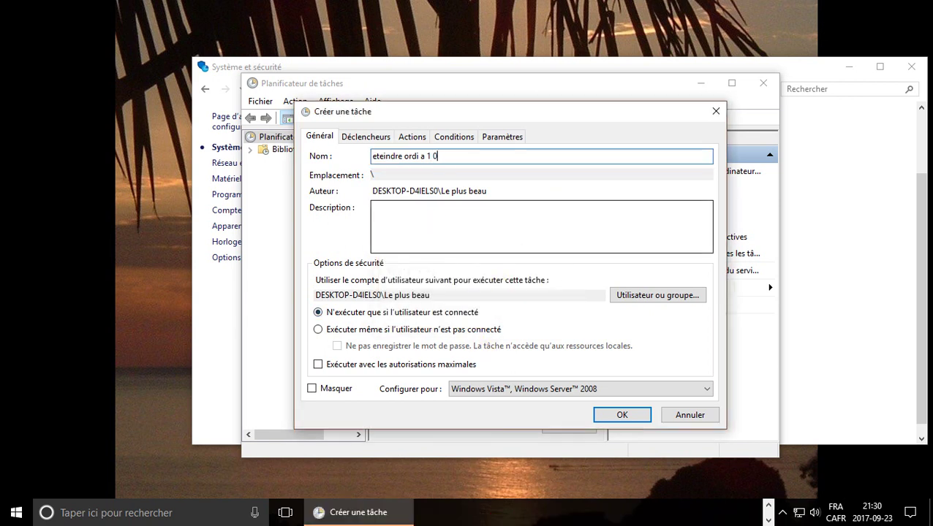
{"action": "type", "text": "0 du matin"}
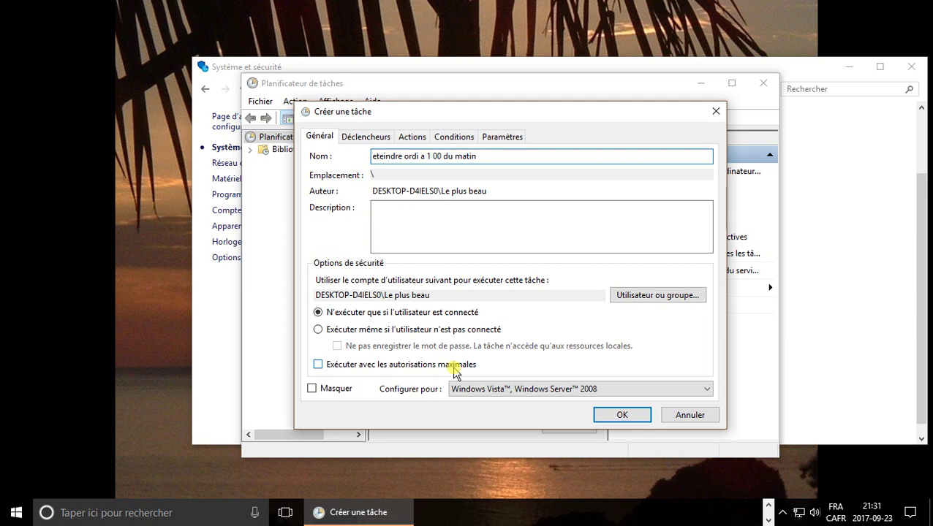
{"action": "left_click", "coordinate": [319, 367]}
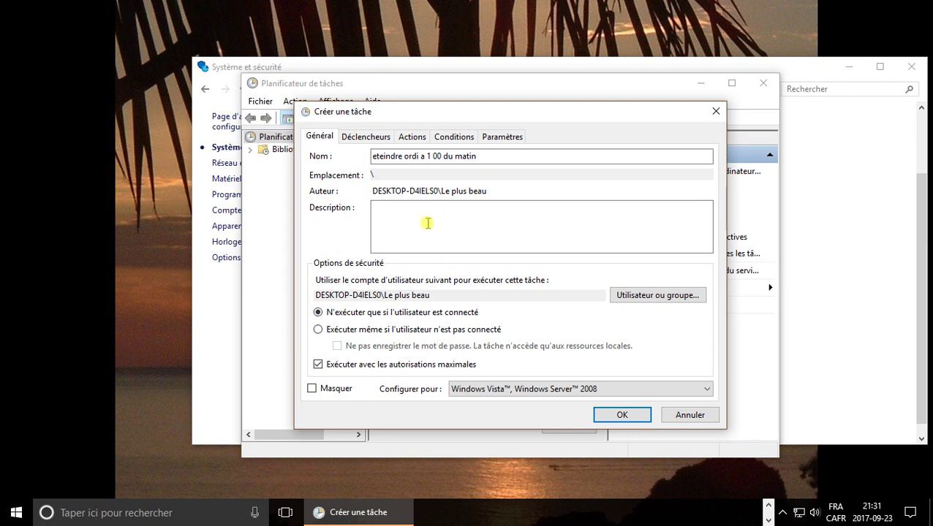
Add a trigger to the task that runs every day (Chaque jour) at 01:00:00.
{"action": "left_click", "coordinate": [365, 141]}
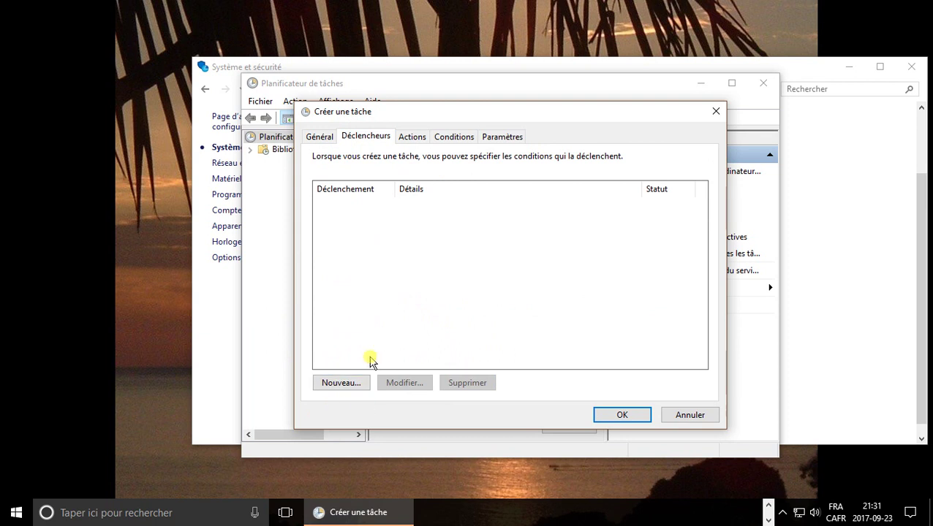
{"action": "left_click", "coordinate": [347, 387]}
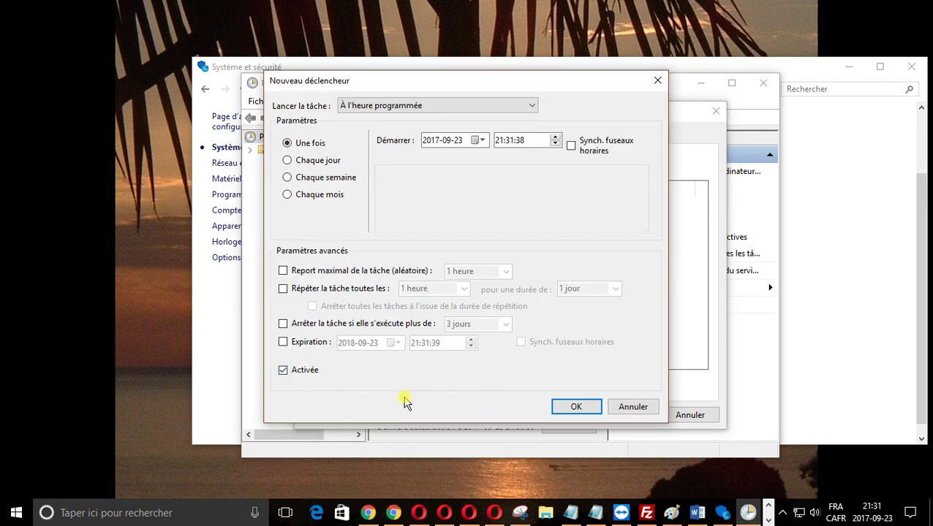
{"action": "left_click", "coordinate": [288, 162]}
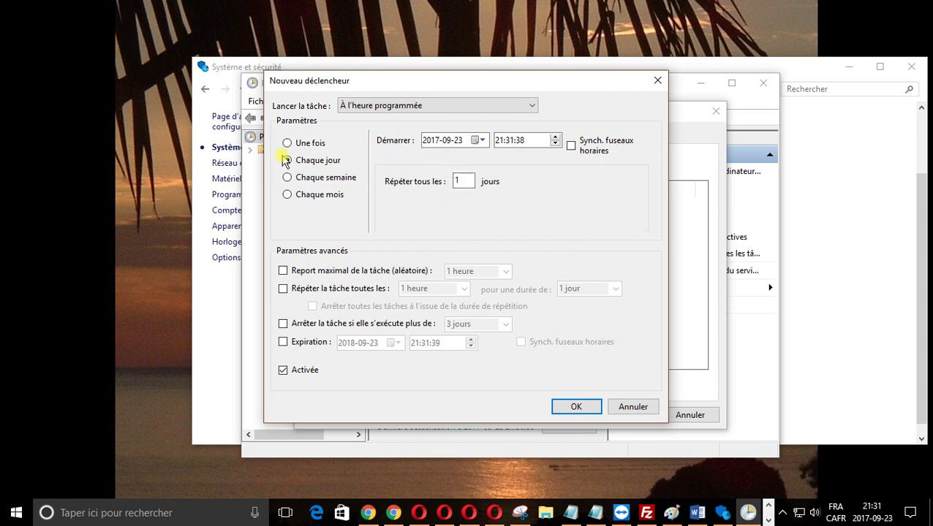
{"action": "left_click", "coordinate": [501, 140]}
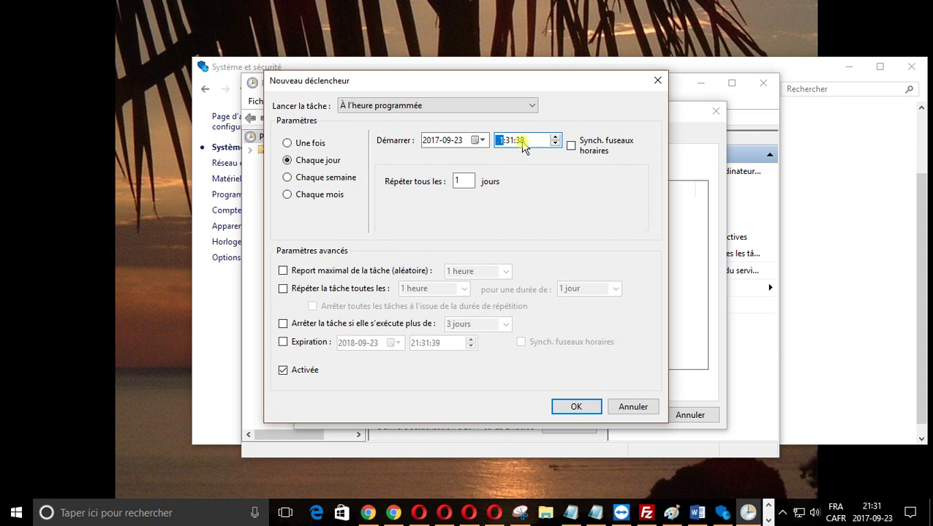
{"action": "type", "text": "01:00:00"}
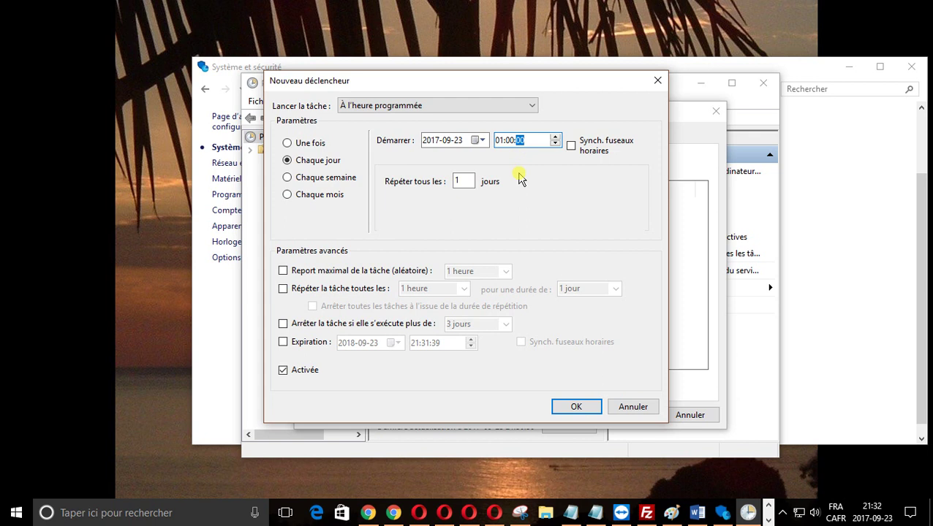
{"action": "left_click", "coordinate": [571, 408]}
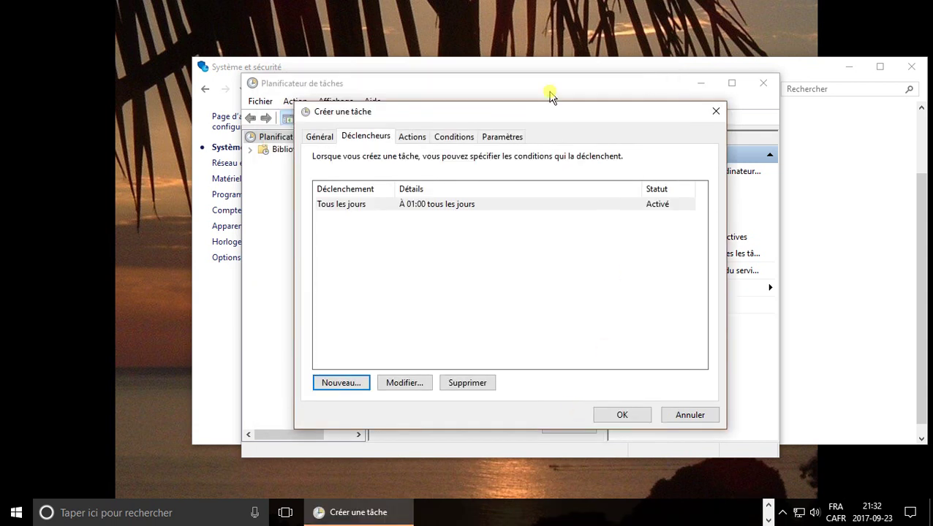
Add an action to the task that starts the program shutdown with the argument /S.
{"action": "left_click", "coordinate": [413, 139]}
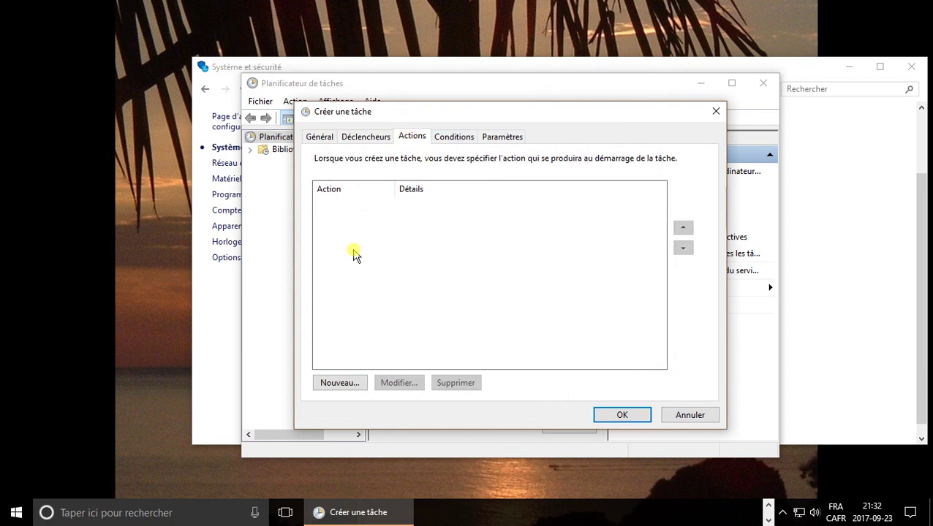
{"action": "left_click", "coordinate": [344, 385]}
{"action": "left_click", "coordinate": [410, 186]}
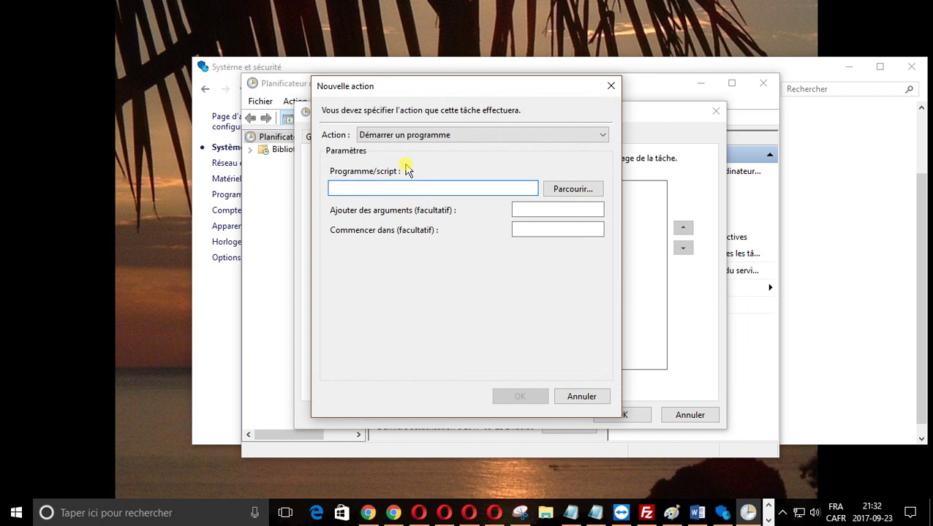
{"action": "type", "text": "sh"}
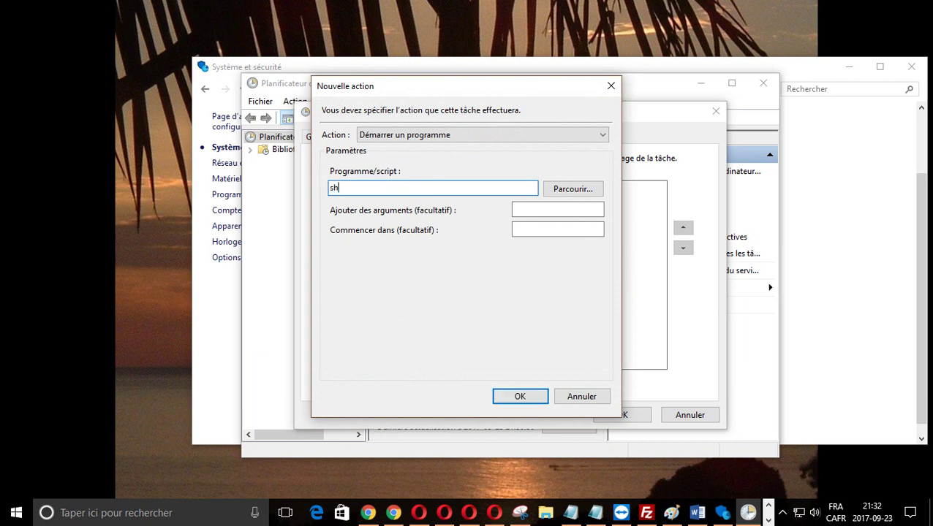
{"action": "type", "text": "utdown"}
{"action": "left_click", "coordinate": [528, 210]}
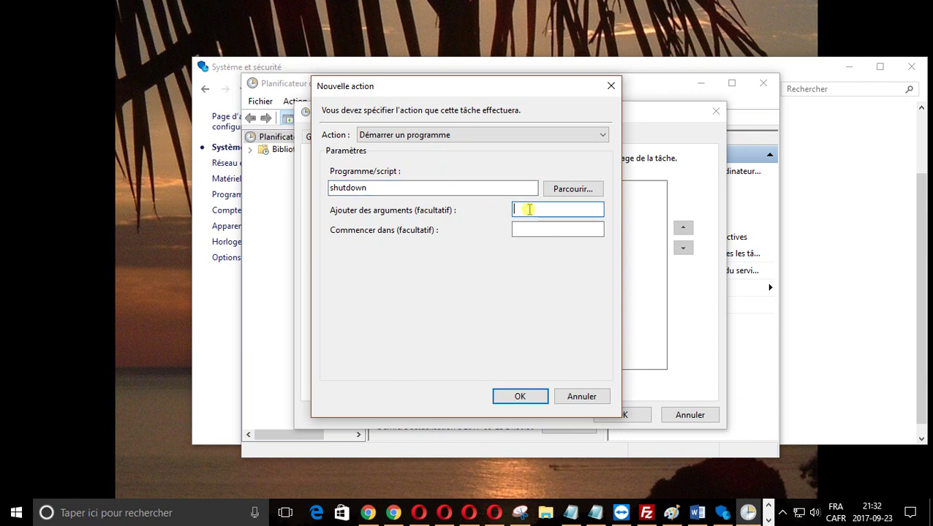
{"action": "type", "text": "/s"}
{"action": "key", "text": "BackSpace"}
{"action": "key", "text": "BackSpace"}
{"action": "type", "text": "/S"}
{"action": "left_click", "coordinate": [521, 399]}
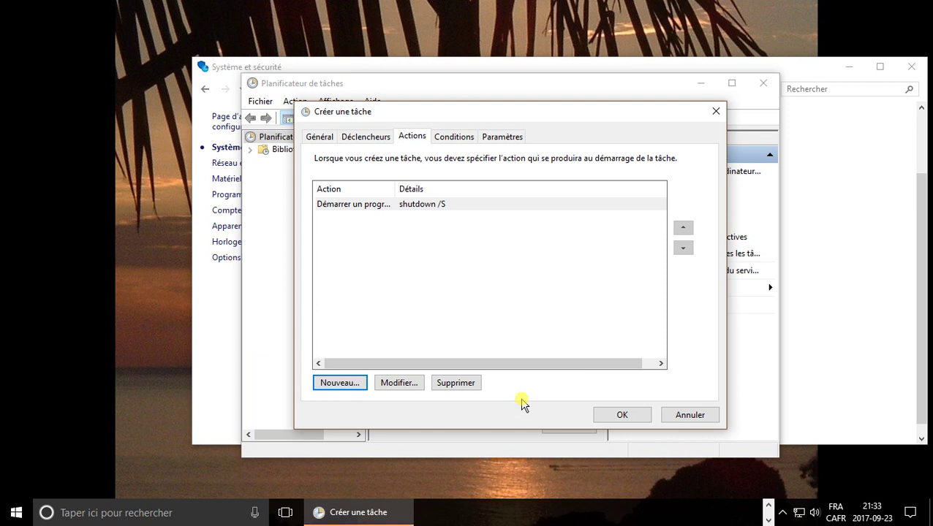
Set the task's conditions to start only after 30 minutes of computer inactivity and restart if the idle state resumes.
{"action": "left_click", "coordinate": [452, 140]}
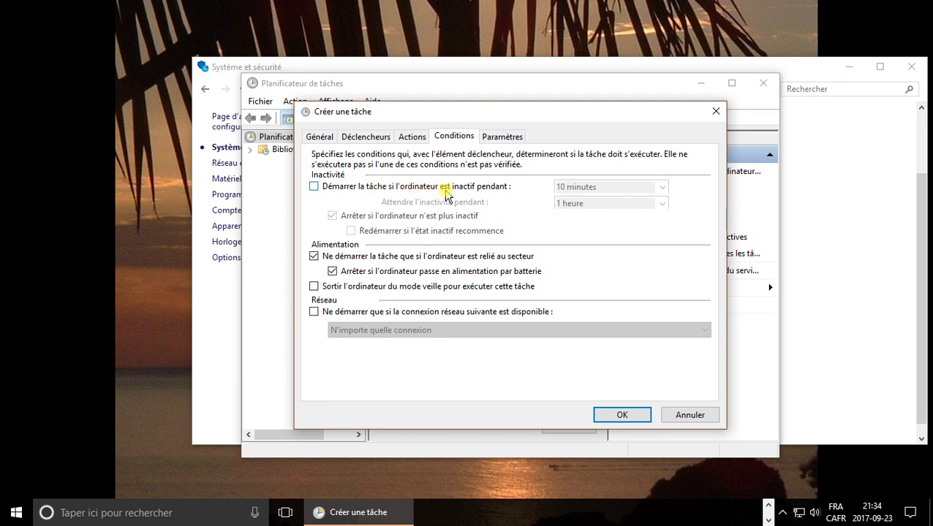
{"action": "left_click", "coordinate": [316, 187]}
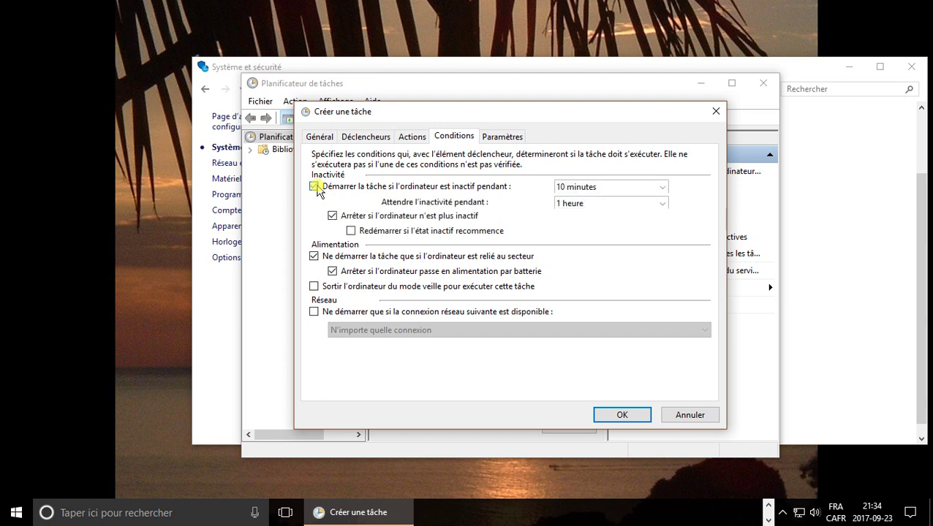
{"action": "left_click", "coordinate": [604, 187]}
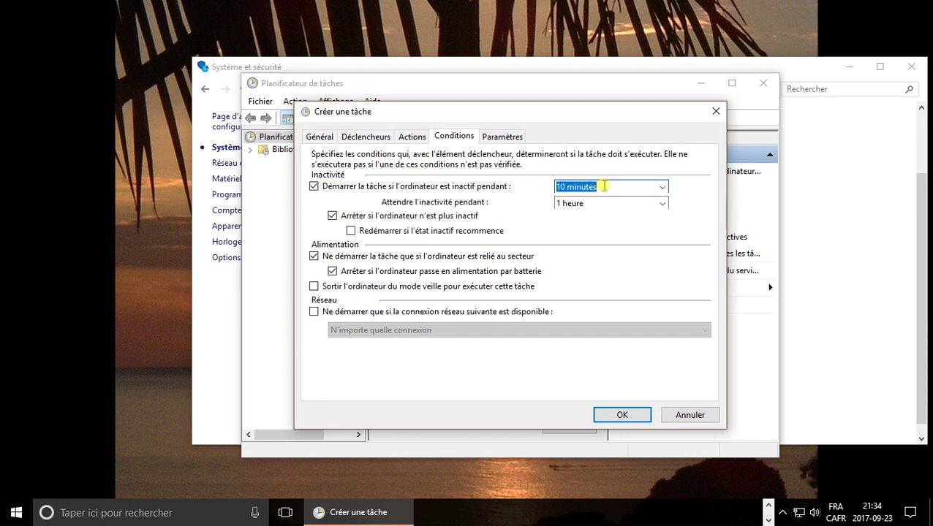
{"action": "left_click", "coordinate": [664, 188]}
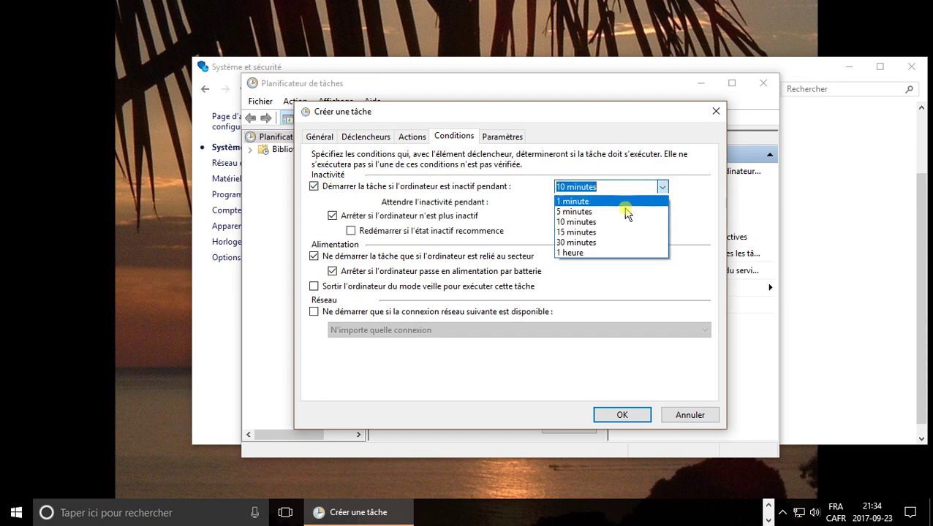
{"action": "left_click", "coordinate": [578, 244]}
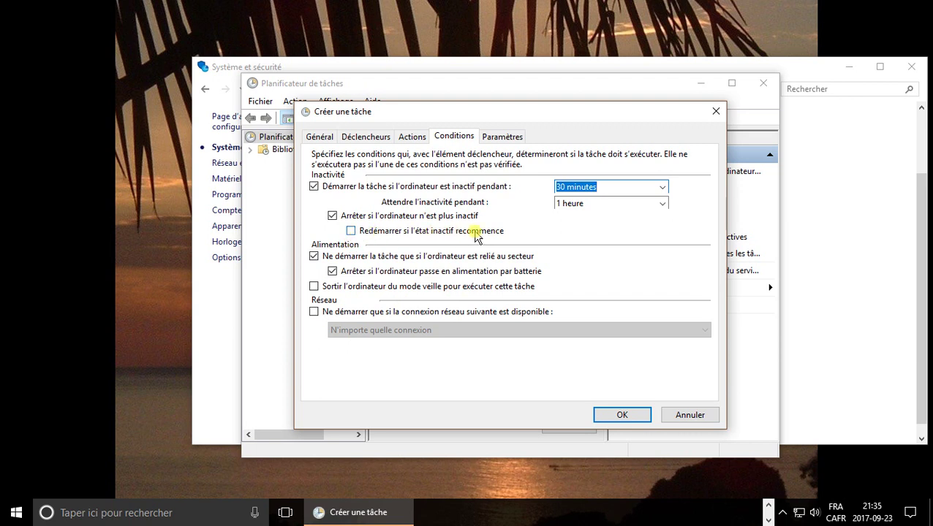
{"action": "left_click", "coordinate": [351, 231]}
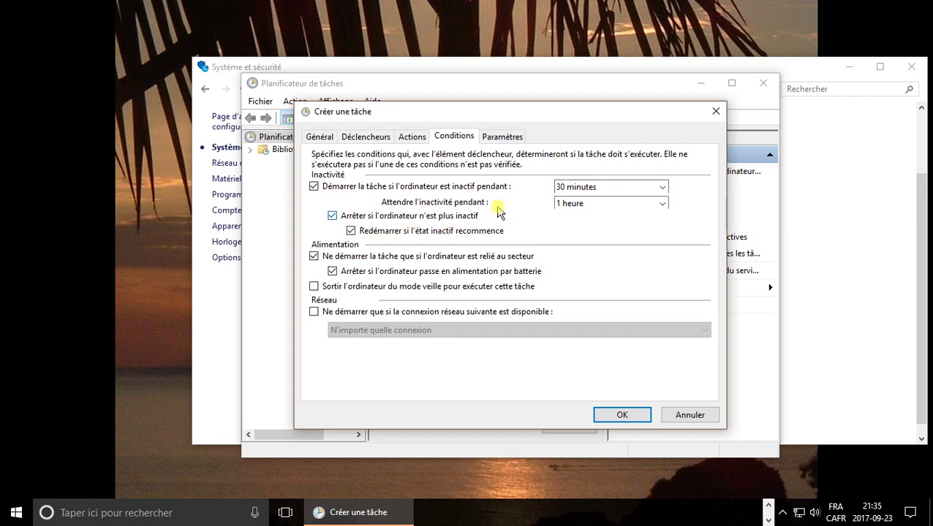
Set the task to restart every 30 minutes if it fails, with up to 5 attempts.
{"action": "left_click", "coordinate": [509, 141]}
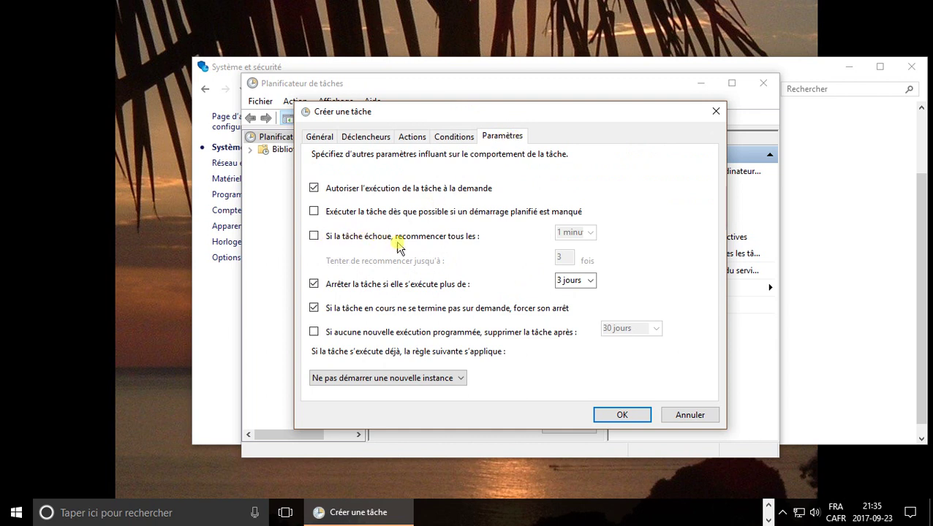
{"action": "left_click", "coordinate": [314, 237]}
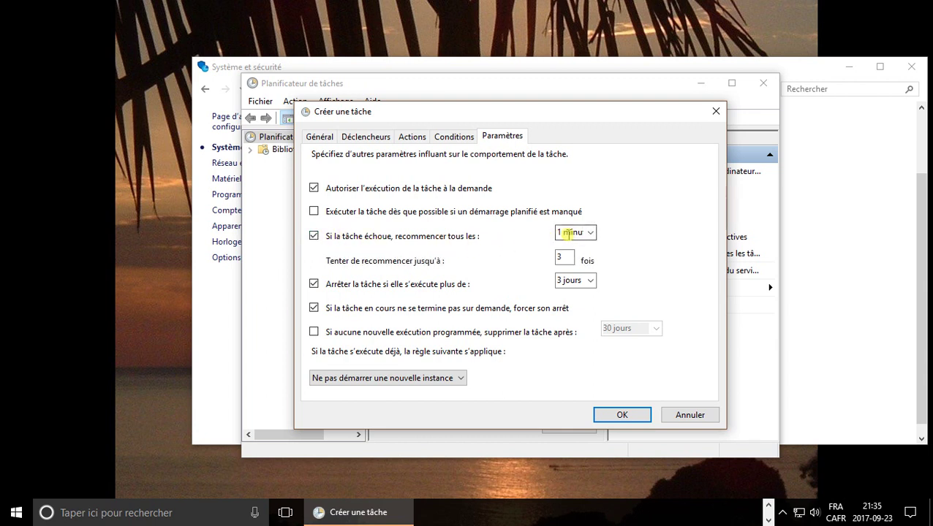
{"action": "left_click", "coordinate": [587, 236]}
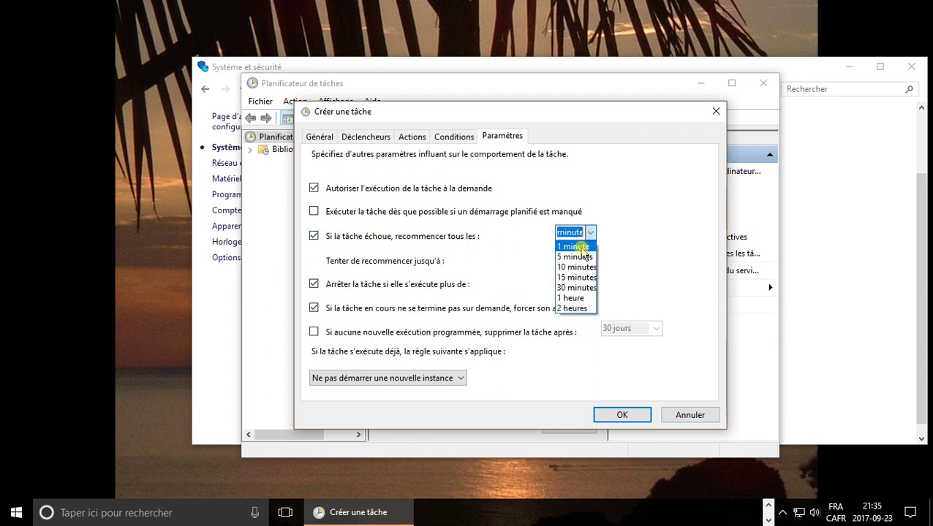
{"action": "left_click", "coordinate": [577, 278]}
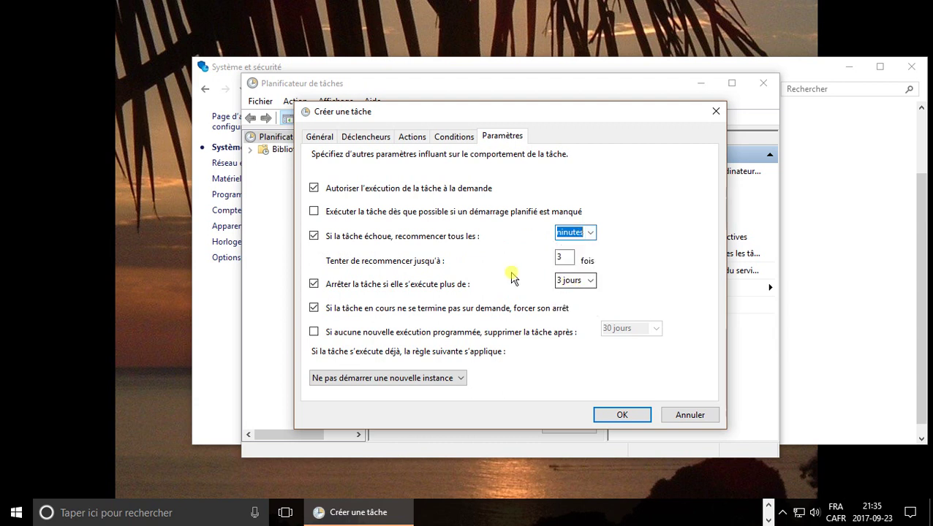
{"action": "left_click", "coordinate": [560, 257]}
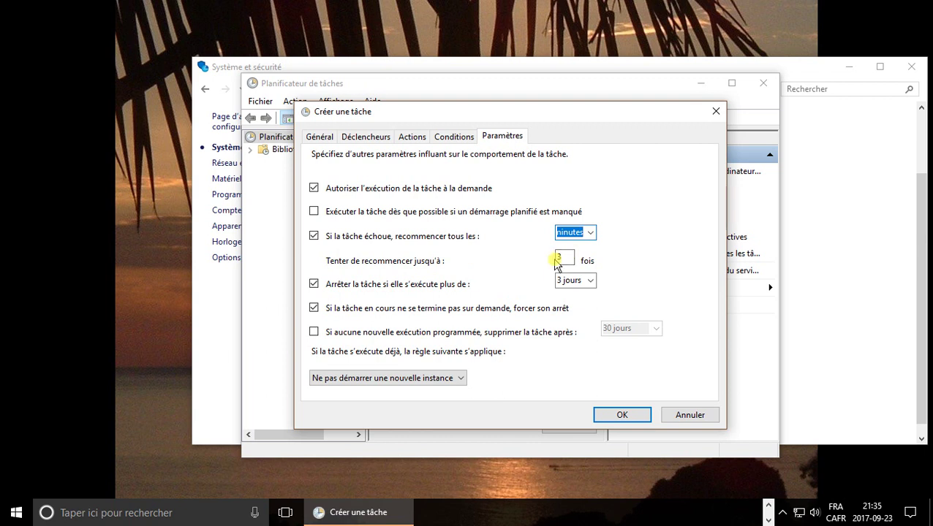
{"action": "double_click", "coordinate": [563, 258]}
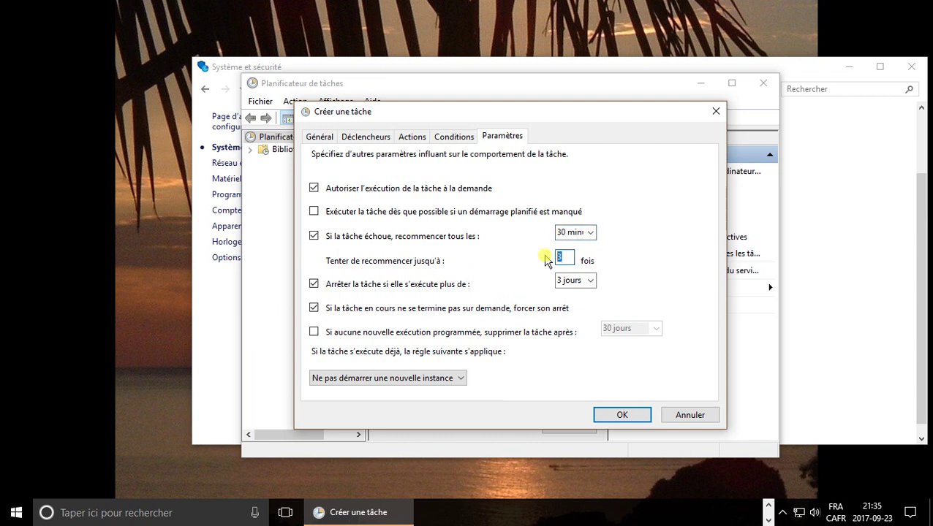
{"action": "type", "text": "5"}
{"action": "double_click", "coordinate": [563, 254]}
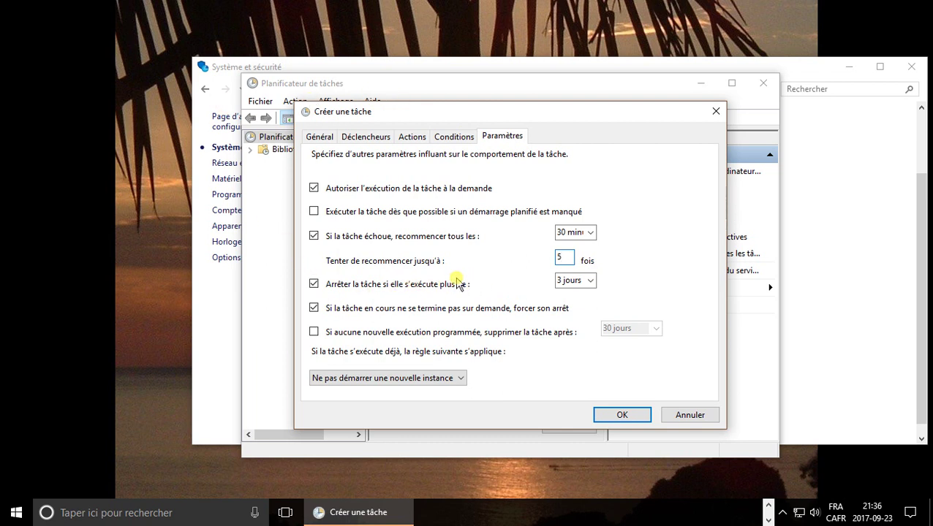
Stop the task if it runs longer than 1 hour, save it and close the task scheduler.
{"action": "left_click", "coordinate": [570, 281]}
{"action": "left_click", "coordinate": [574, 294]}
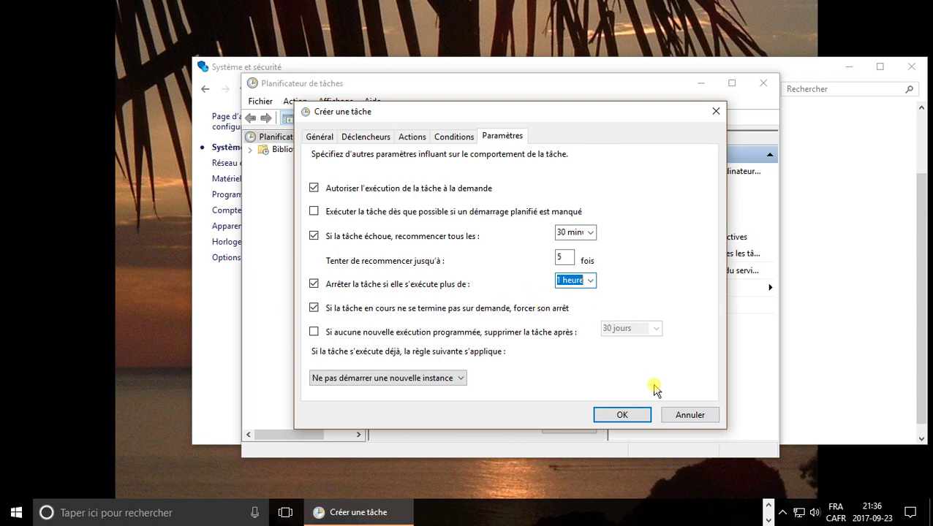
{"action": "left_click", "coordinate": [621, 415]}
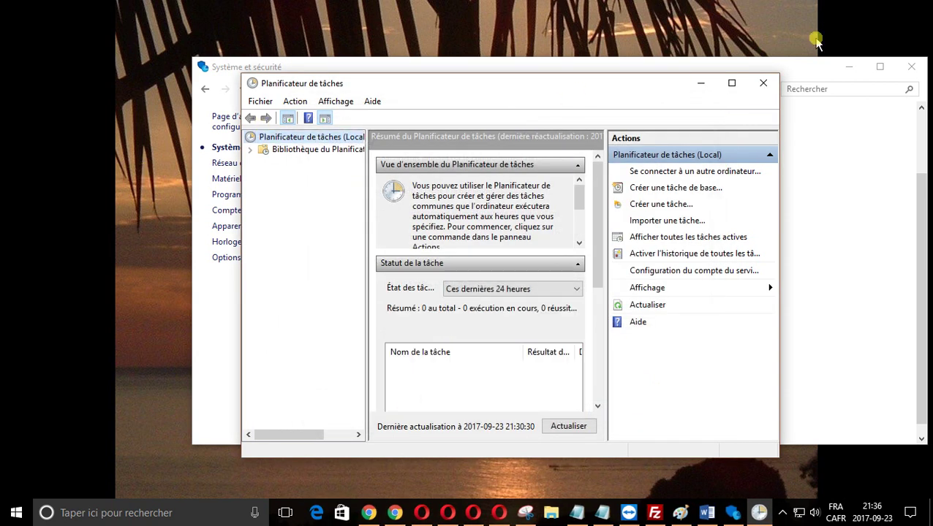
{"action": "left_click", "coordinate": [765, 87]}
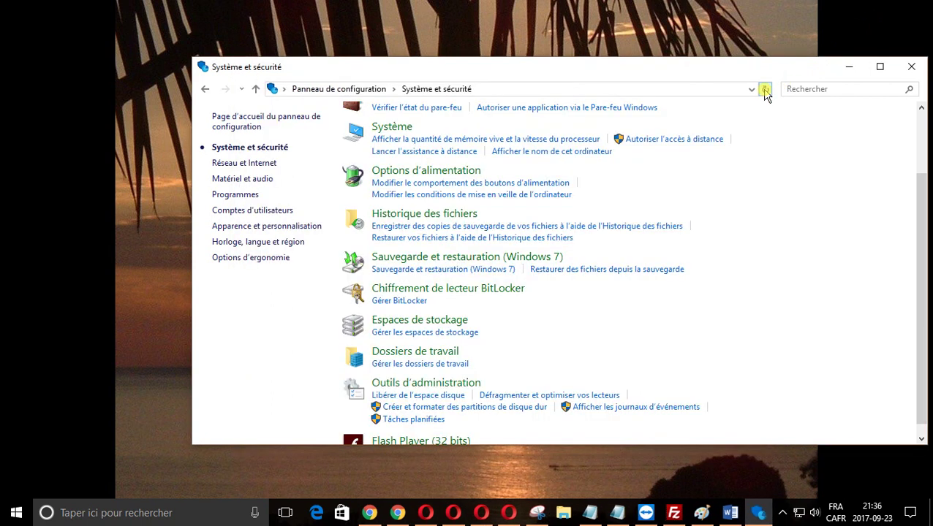